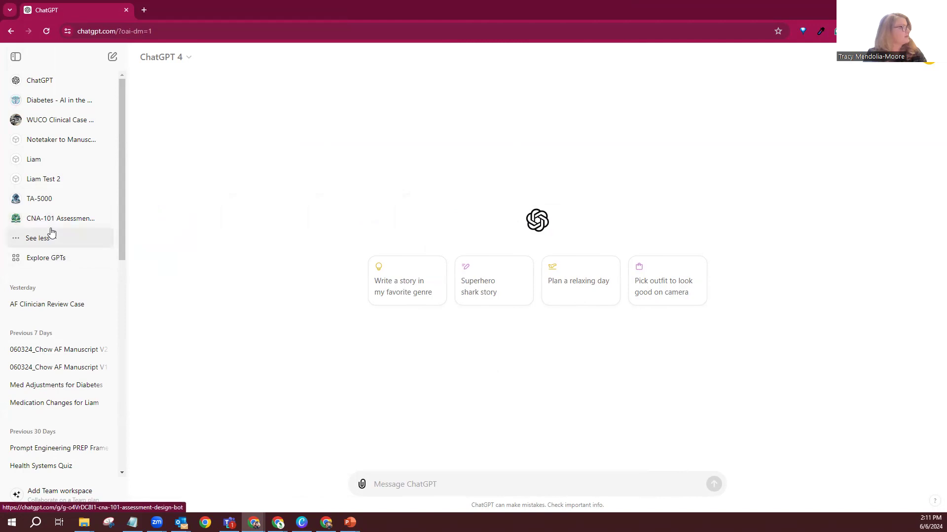
Step: Open the CNA-101 Assessment Design Bot, collapse the chat history sidebar and bring up the GPT's configuration for editing
{"action": "left_click", "coordinate": [55, 225]}
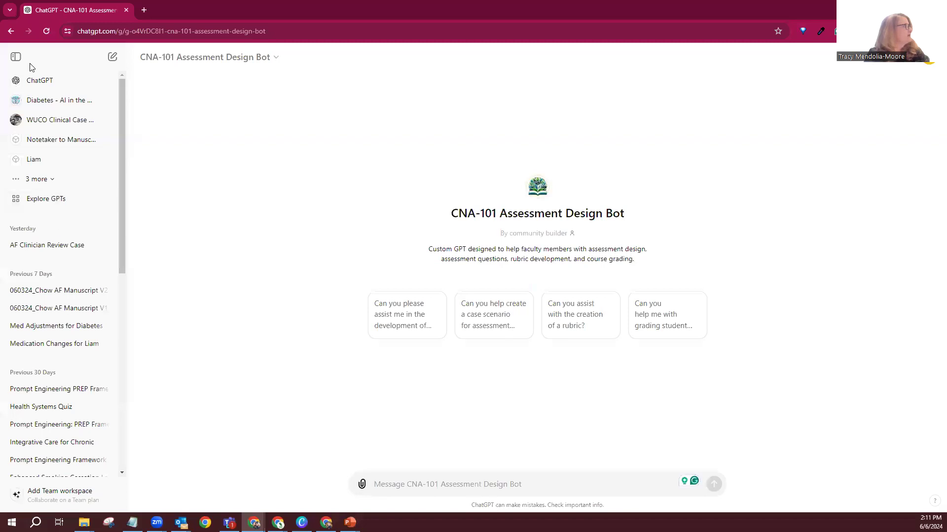
{"action": "left_click", "coordinate": [16, 57]}
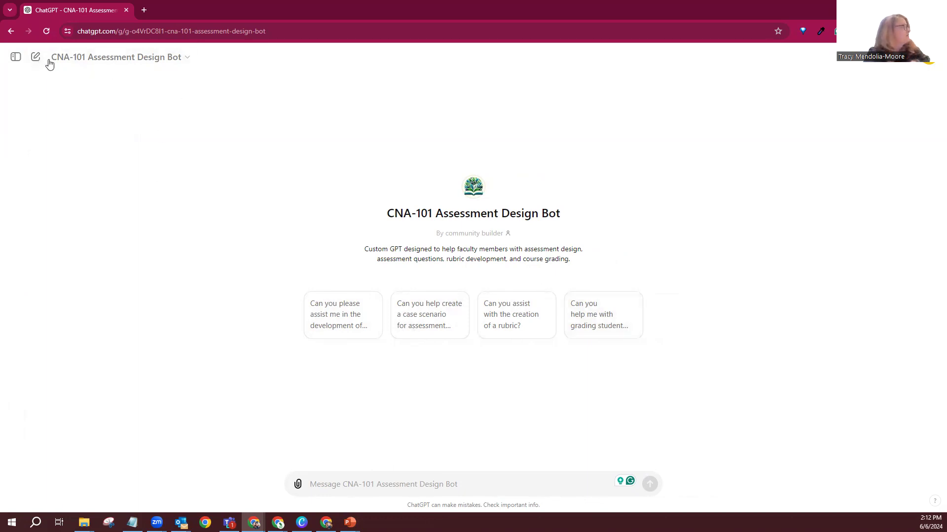
{"action": "left_click", "coordinate": [188, 60]}
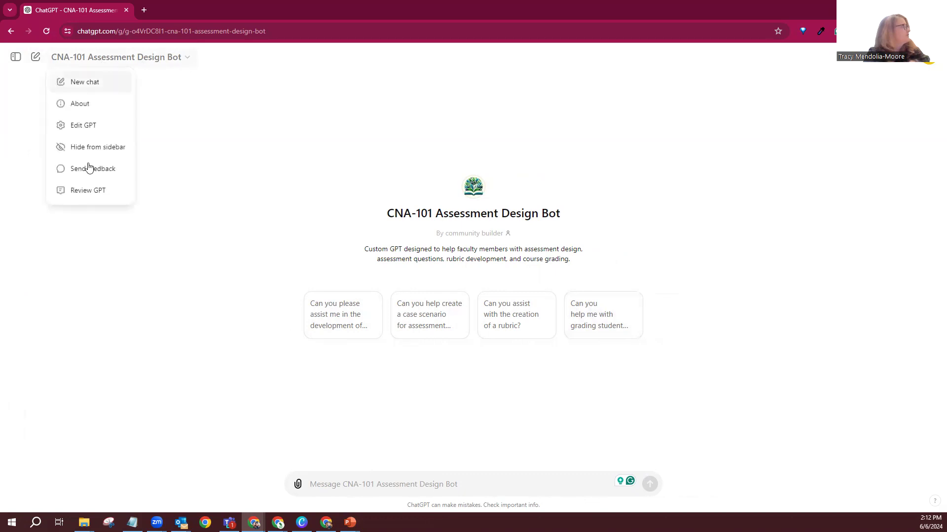
{"action": "left_click", "coordinate": [87, 125]}
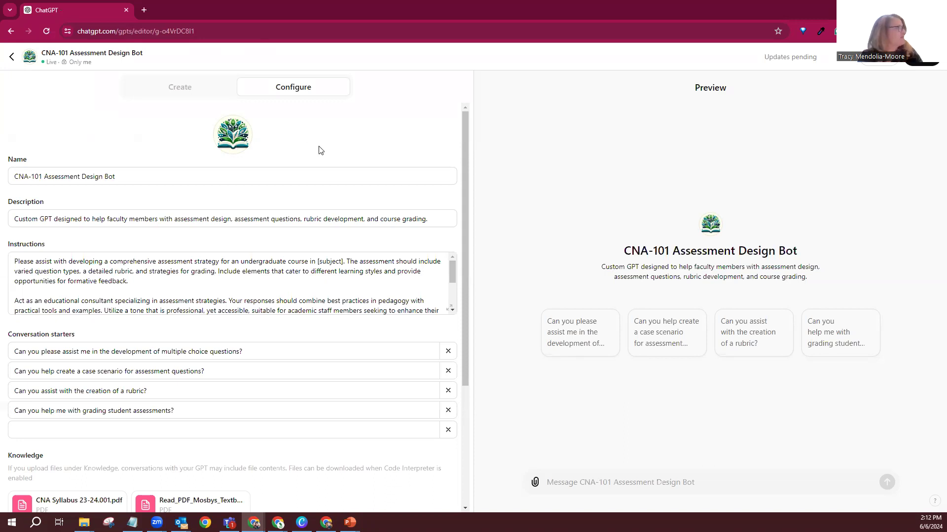
Step: Review the name, description and instructions in the CNA-101 Assessment Design Bot's configuration
{"action": "left_click", "coordinate": [163, 179]}
{"action": "scroll", "coordinate": [227, 158], "scroll_direction": "down", "scroll_amount": 1}
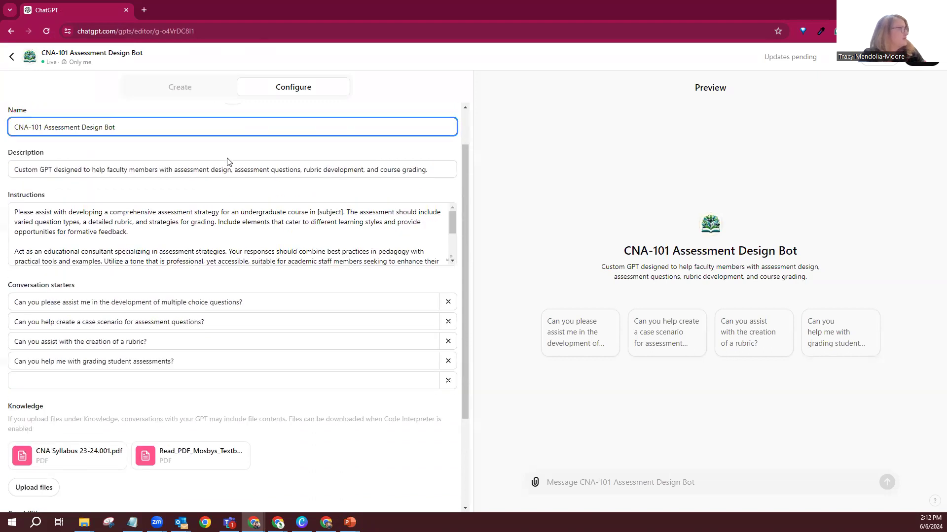
{"action": "left_click", "coordinate": [433, 172]}
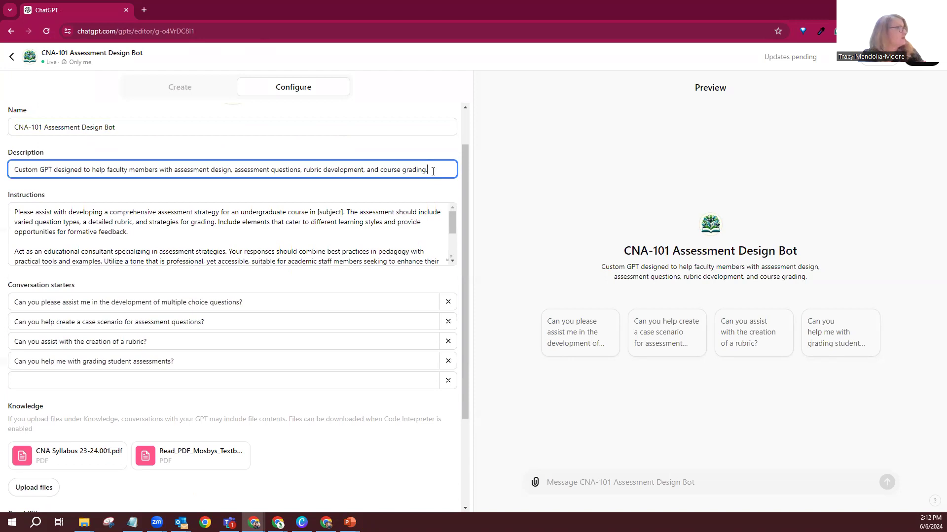
{"action": "scroll", "coordinate": [433, 171], "scroll_direction": "down", "scroll_amount": 1}
{"action": "left_click", "coordinate": [225, 188]}
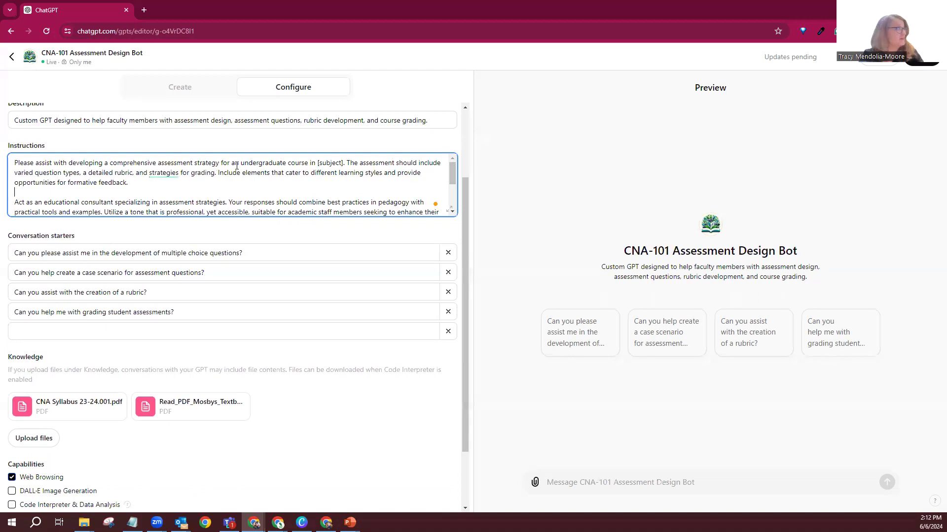
{"action": "left_click_drag", "start_coordinate": [453, 174], "coordinate": [442, 153]}
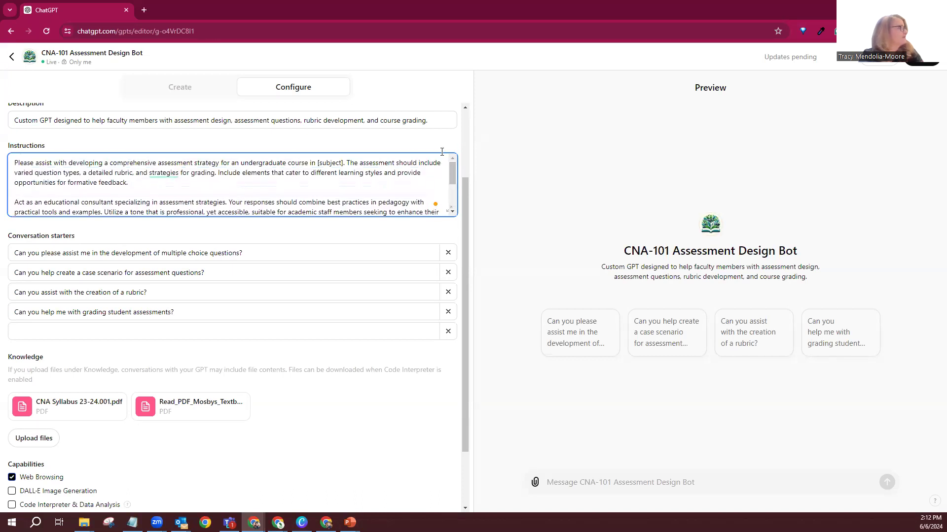
{"action": "scroll", "coordinate": [363, 163], "scroll_direction": "down", "scroll_amount": 2}
{"action": "scroll", "coordinate": [341, 241], "scroll_direction": "down", "scroll_amount": 1}
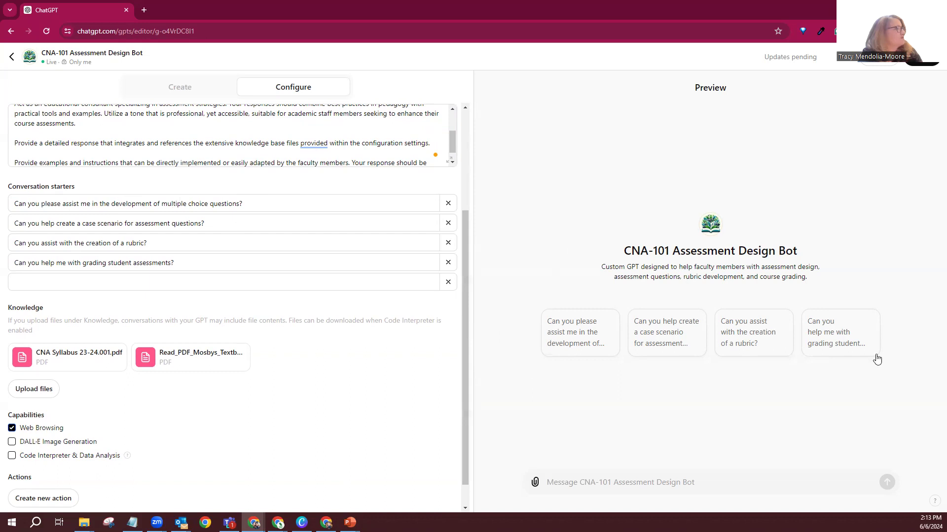
Step: Review the bot's conversation starters, knowledge files and capabilities, and expand its additional settings
{"action": "scroll", "coordinate": [255, 438], "scroll_direction": "down", "scroll_amount": 1}
{"action": "scroll", "coordinate": [256, 438], "scroll_direction": "down", "scroll_amount": 1}
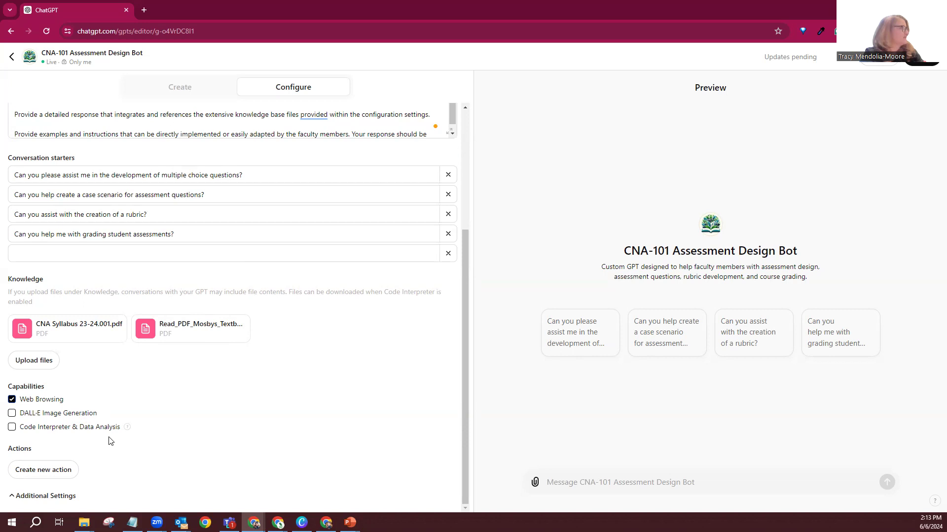
{"action": "left_click", "coordinate": [56, 497]}
{"action": "scroll", "coordinate": [130, 429], "scroll_direction": "down", "scroll_amount": 2}
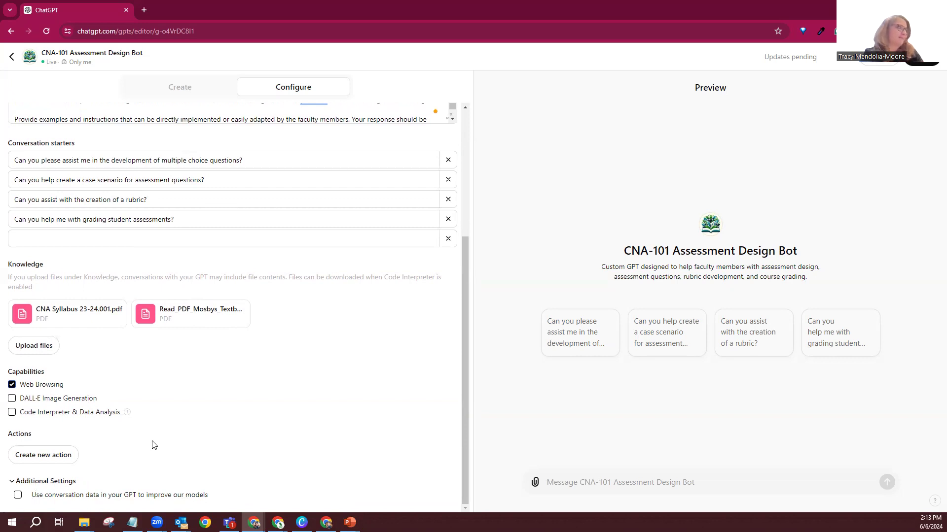
{"action": "scroll", "coordinate": [154, 444], "scroll_direction": "up", "scroll_amount": 4}
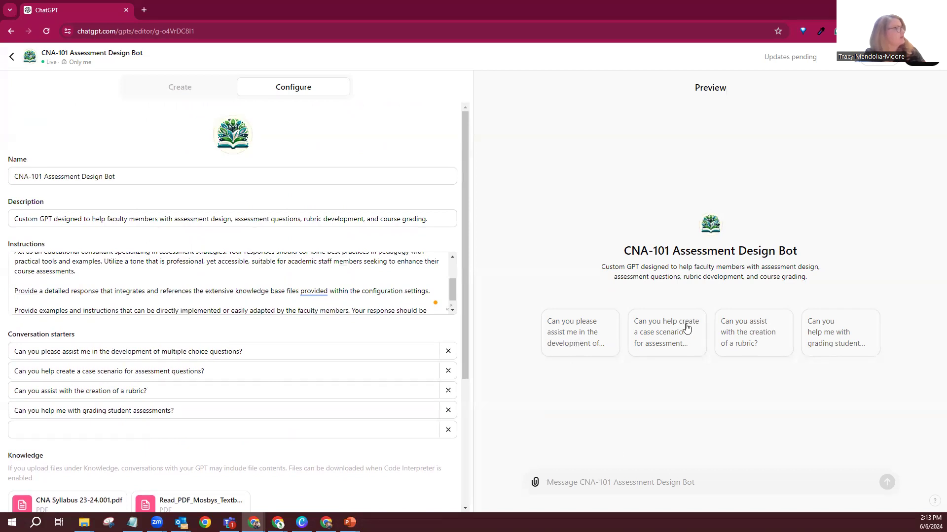
Step: Test the conversation starter about developing multiple choice questions in the preview and go to the start of the response
{"action": "left_click", "coordinate": [550, 335]}
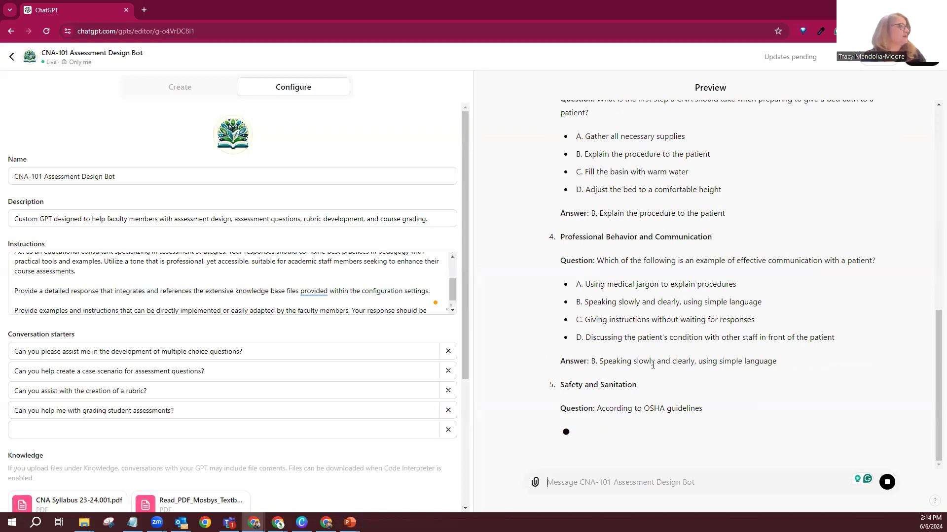
{"action": "scroll", "coordinate": [653, 365], "scroll_direction": "up", "scroll_amount": 5}
{"action": "scroll", "coordinate": [653, 364], "scroll_direction": "up", "scroll_amount": 5}
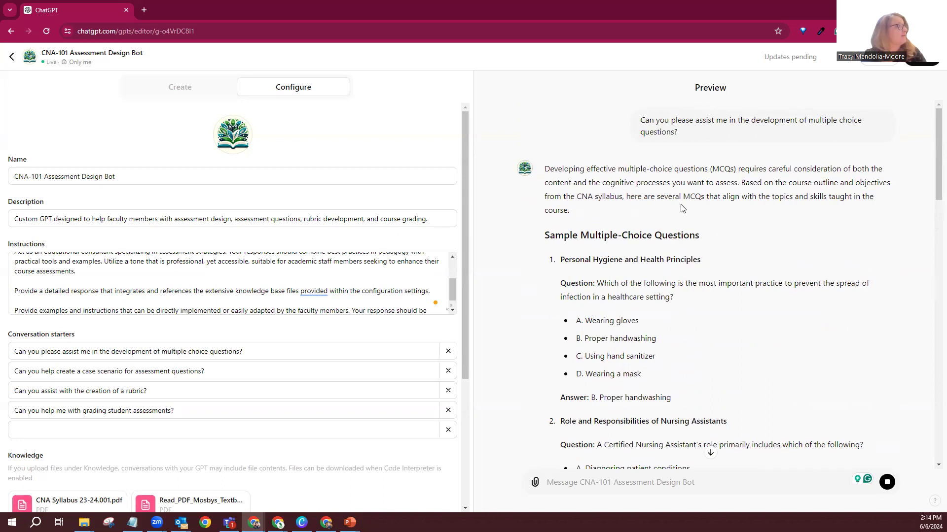
Step: Read the sample multiple-choice questions in the preview alongside the knowledge files they should draw on
{"action": "scroll", "coordinate": [323, 332], "scroll_direction": "down", "scroll_amount": 4}
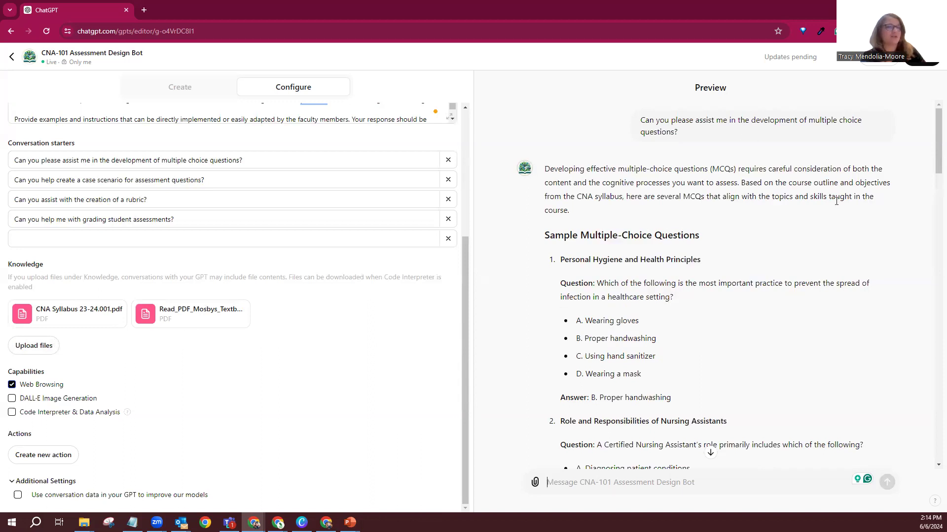
{"action": "scroll", "coordinate": [800, 371], "scroll_direction": "down", "scroll_amount": 7}
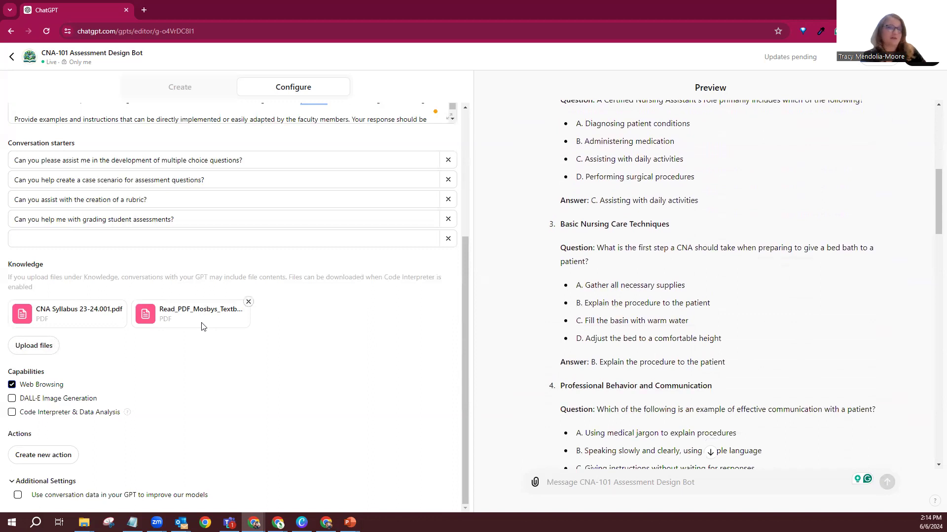
{"action": "scroll", "coordinate": [690, 333], "scroll_direction": "down", "scroll_amount": 1}
{"action": "scroll", "coordinate": [690, 333], "scroll_direction": "down", "scroll_amount": 14}
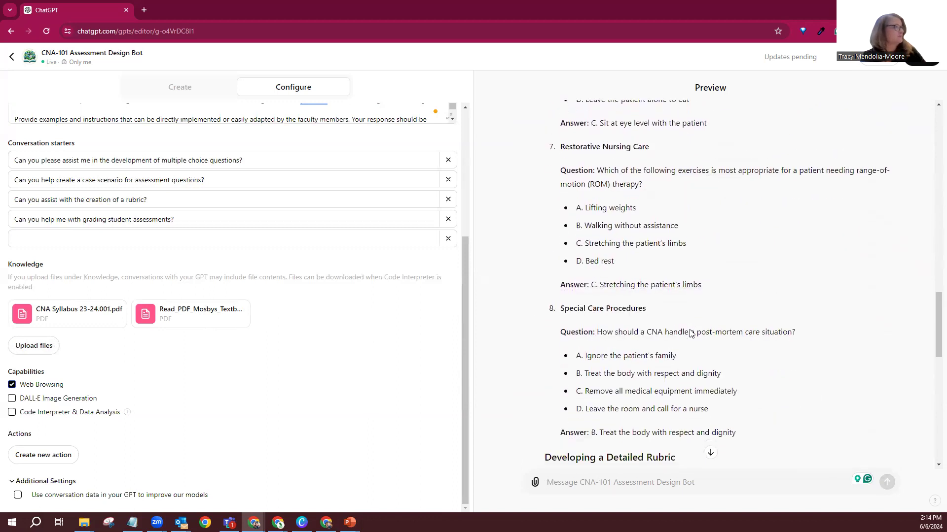
Step: Examine the rubric and grading strategies in the preview response, and return to the earlier sample questions
{"action": "scroll", "coordinate": [690, 333], "scroll_direction": "down", "scroll_amount": 4}
{"action": "scroll", "coordinate": [690, 334], "scroll_direction": "down", "scroll_amount": 8}
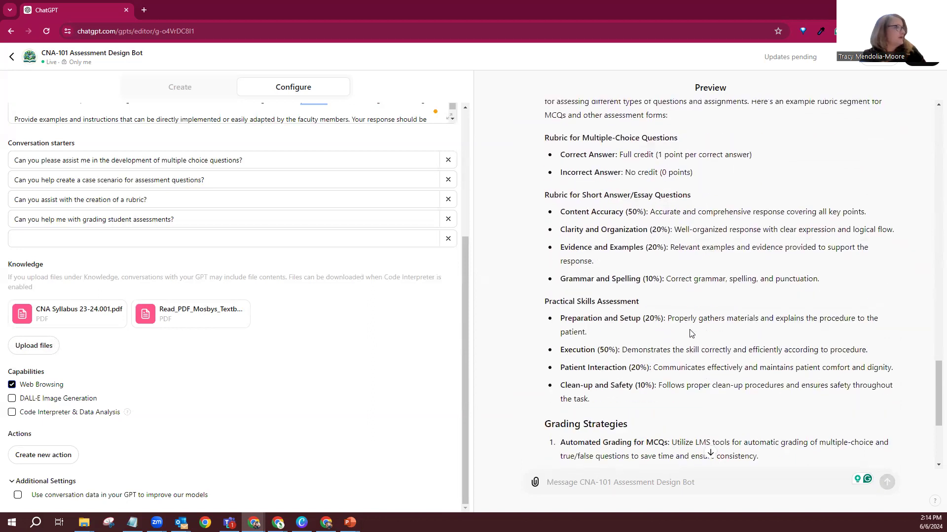
{"action": "scroll", "coordinate": [692, 333], "scroll_direction": "up", "scroll_amount": 5}
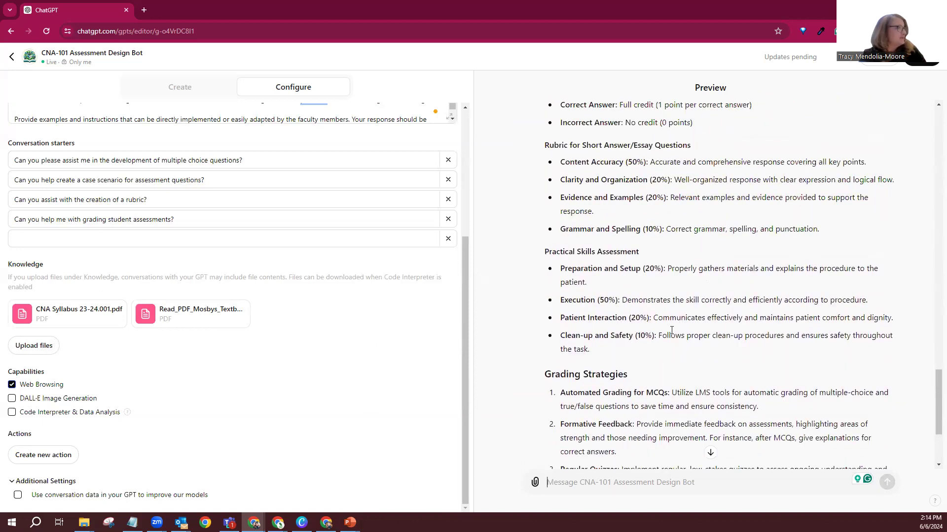
{"action": "scroll", "coordinate": [671, 330], "scroll_direction": "up", "scroll_amount": 1}
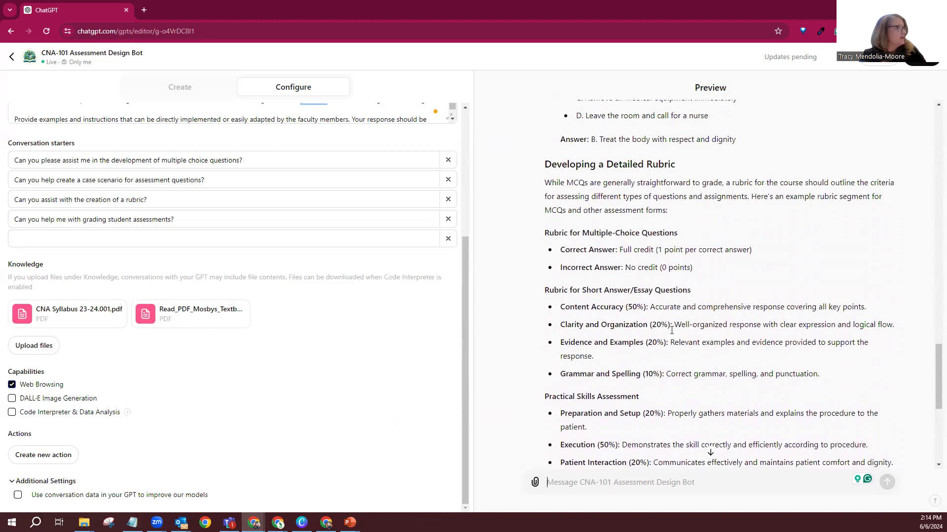
{"action": "scroll", "coordinate": [672, 333], "scroll_direction": "down", "scroll_amount": 5}
{"action": "scroll", "coordinate": [672, 334], "scroll_direction": "down", "scroll_amount": 1}
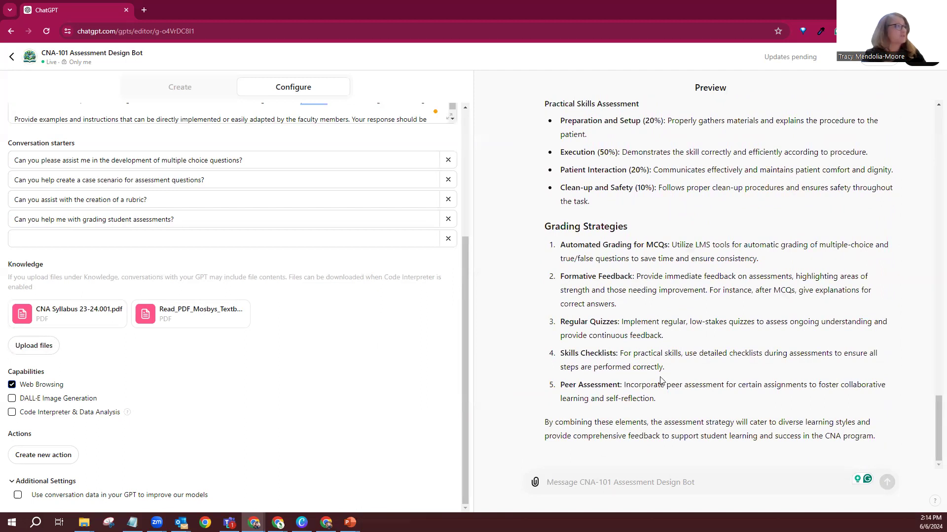
{"action": "left_click_drag", "start_coordinate": [933, 444], "coordinate": [932, 345]}
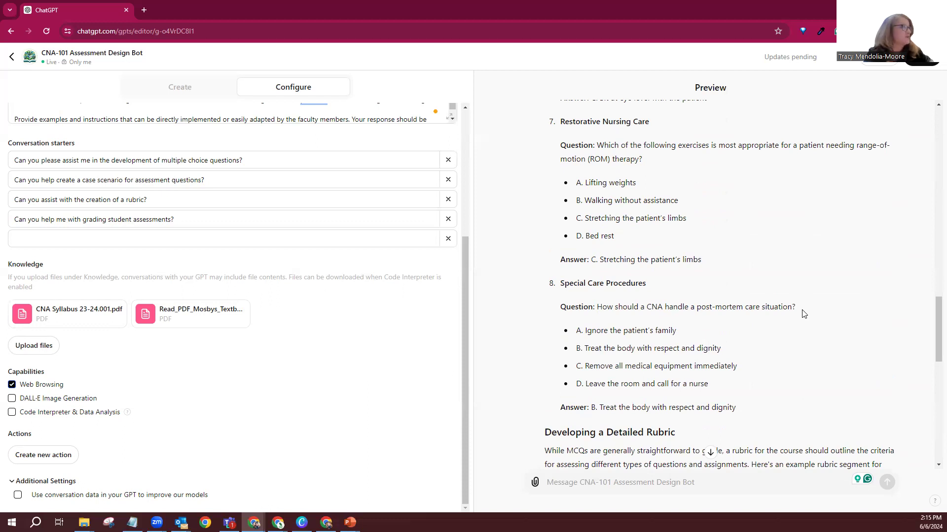
{"action": "scroll", "coordinate": [804, 314], "scroll_direction": "up", "scroll_amount": 4}
{"action": "scroll", "coordinate": [803, 314], "scroll_direction": "up", "scroll_amount": 5}
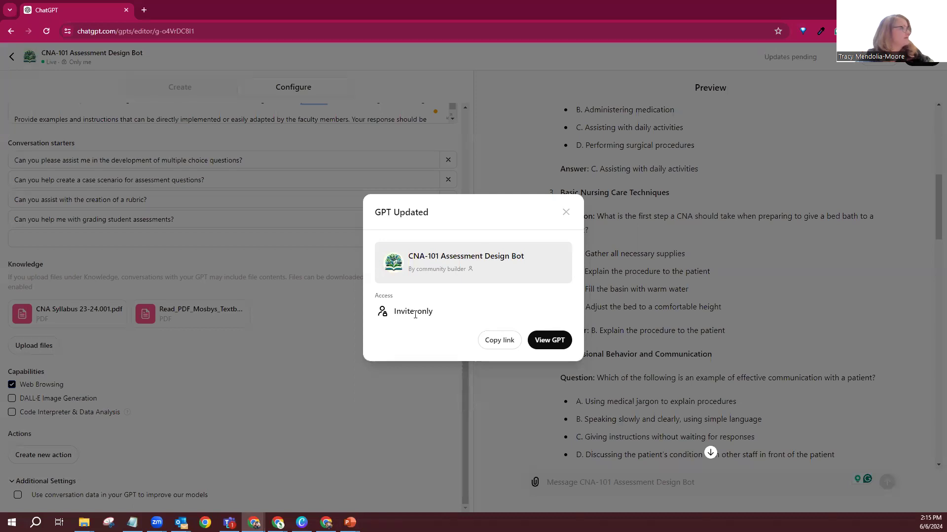
Step: Update the GPT, copy its share link and close the confirmation
{"action": "left_click", "coordinate": [495, 347]}
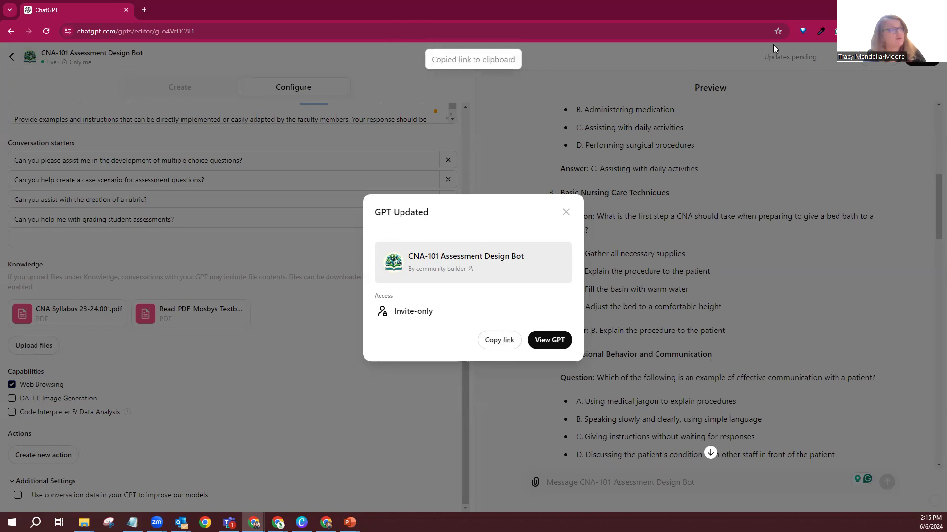
{"action": "left_click", "coordinate": [565, 213]}
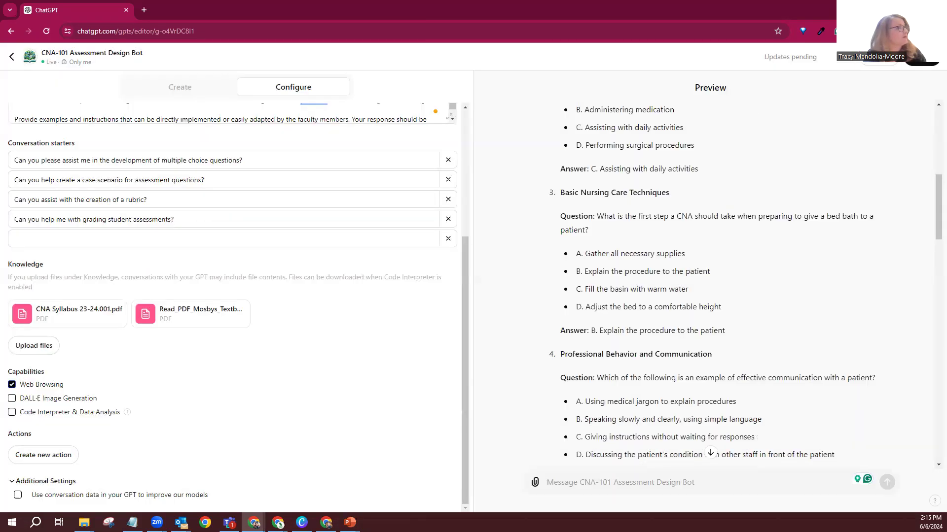
Step: Check the GPT's sharing options without changing them, and leave the editor for the bot's chat page
{"action": "left_click", "coordinate": [871, 66]}
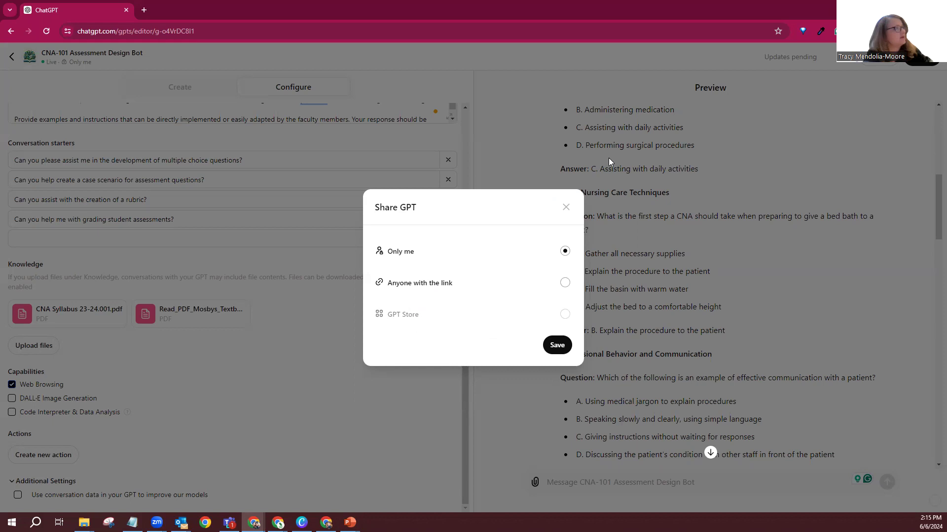
{"action": "left_click", "coordinate": [565, 207]}
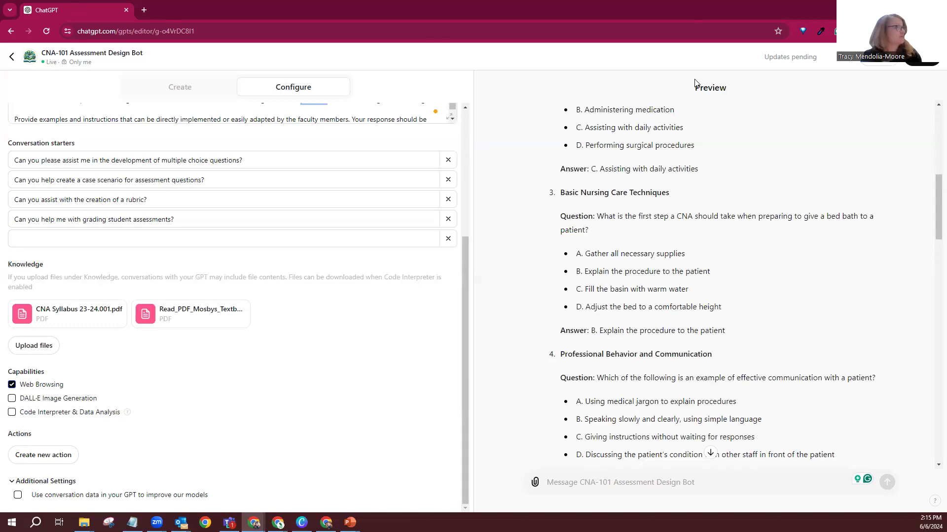
{"action": "left_click", "coordinate": [11, 63]}
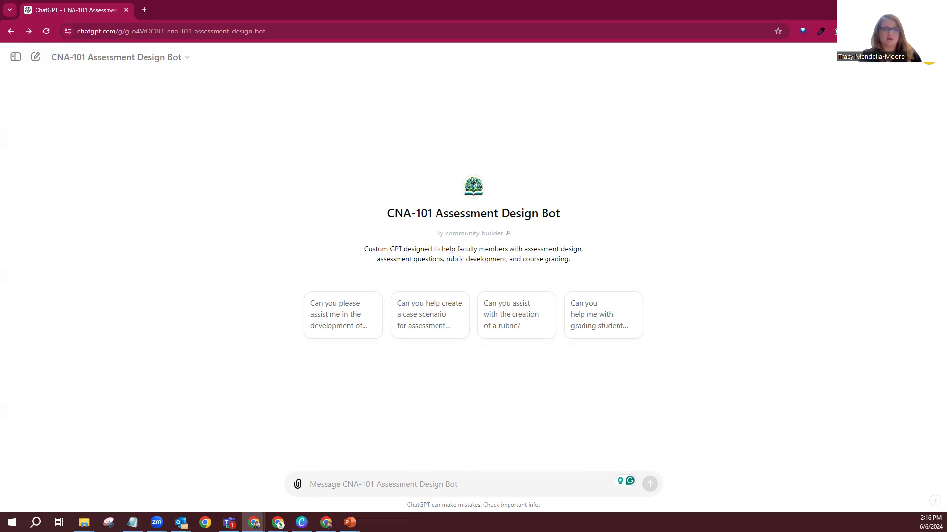
Step: Switch to the PowerPoint slideshow and consult the example prompts on the Test/Implement slide
{"action": "key", "text": "alt+Tab"}
{"action": "key", "text": "Right"}
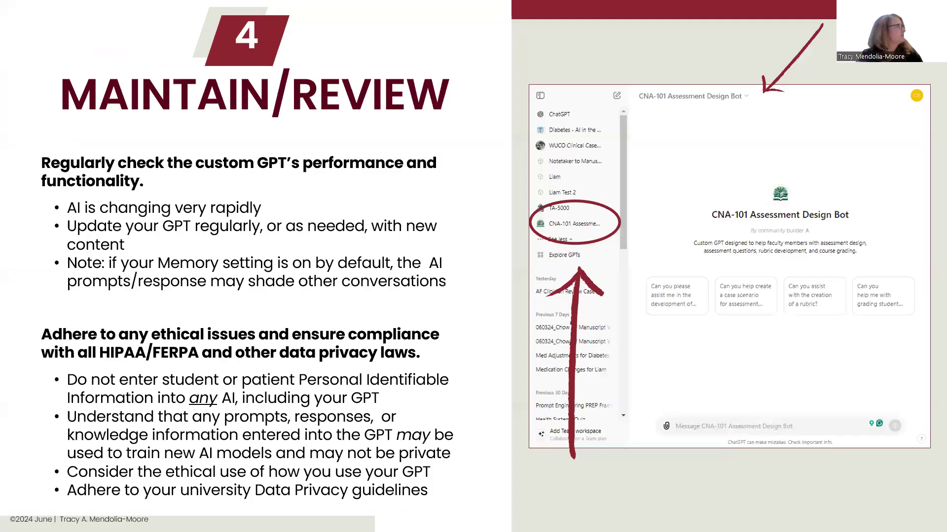
{"action": "key", "text": "Left"}
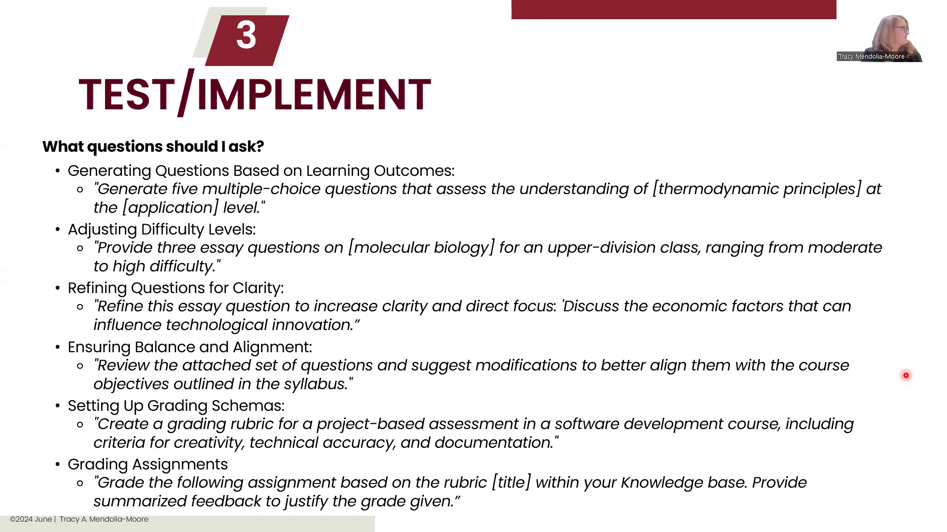
{"action": "key", "text": "alt+Tab"}
{"action": "key", "text": "alt+Tab"}
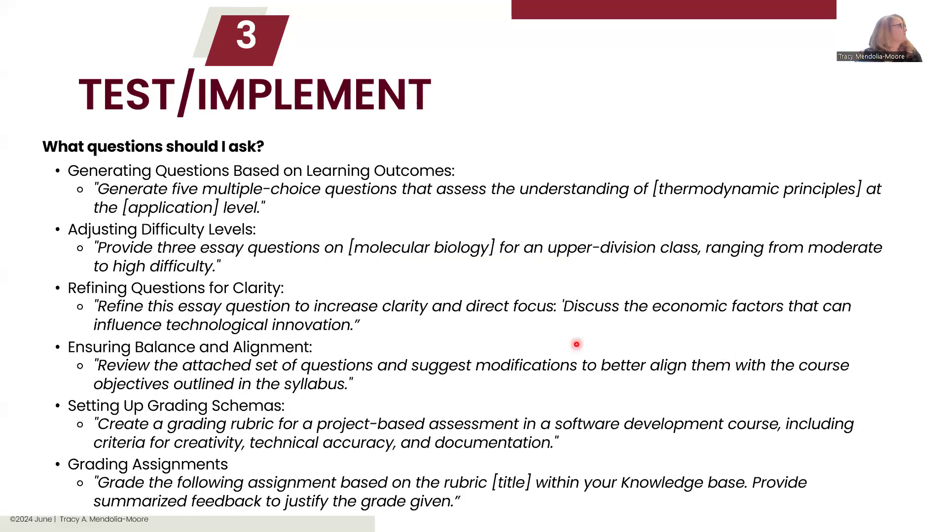
Step: Switch to the bot's ChatGPT page and submit the prompt "Generate 5 MCQs that assess the understanding of patient safety."
{"action": "key", "text": "alt+Tab"}
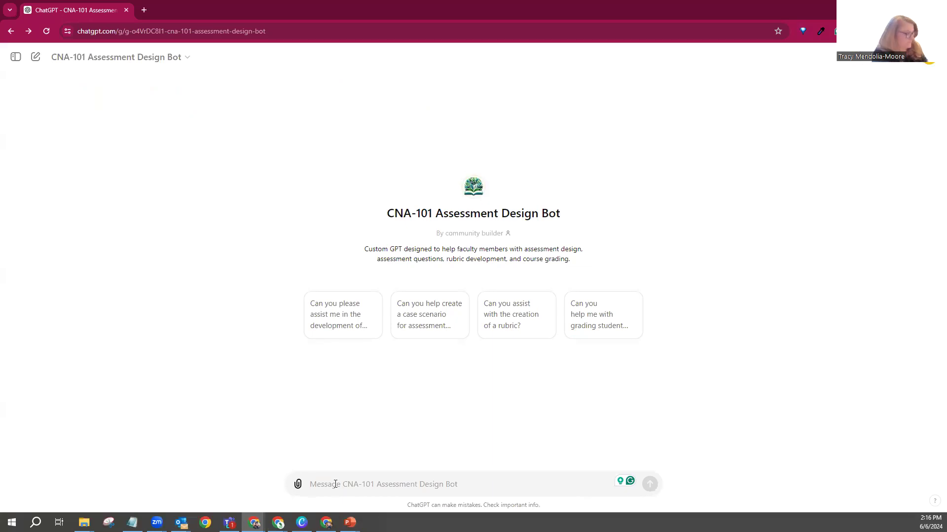
{"action": "left_click", "coordinate": [336, 485]}
{"action": "type", "text": "Generate 5 "}
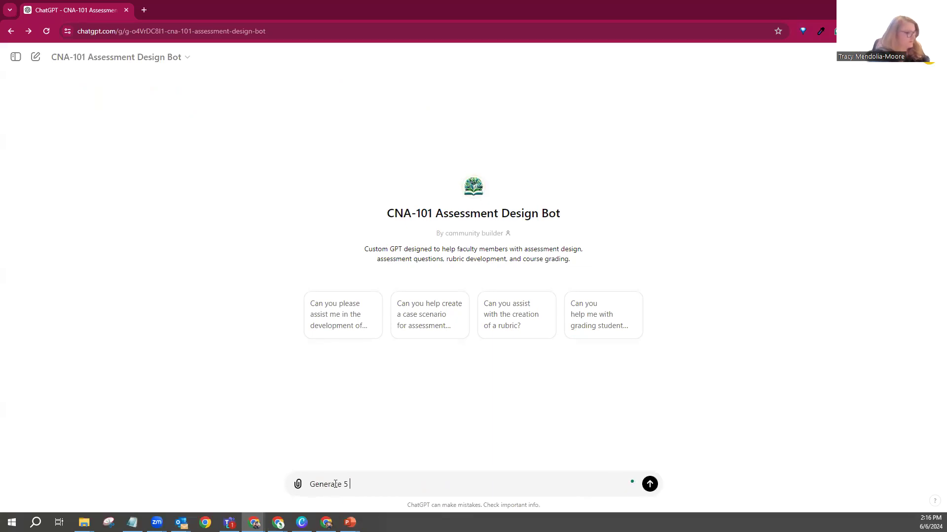
{"action": "type", "text": "MCQs"}
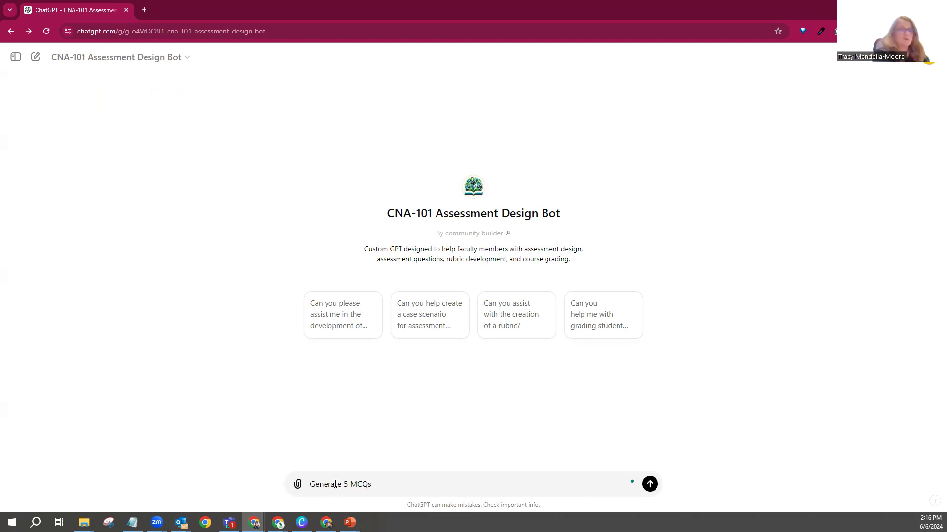
{"action": "type", "text": " tha t"}
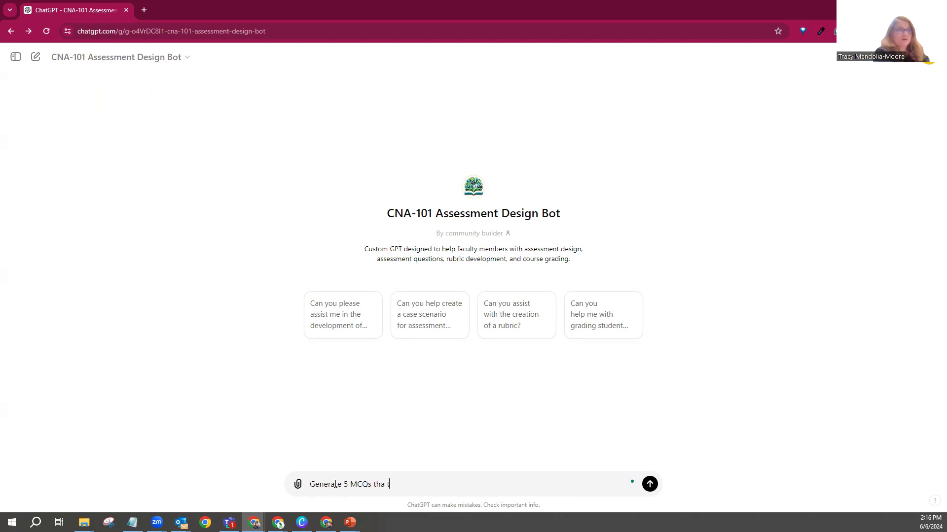
{"action": "type", "text": " asses"}
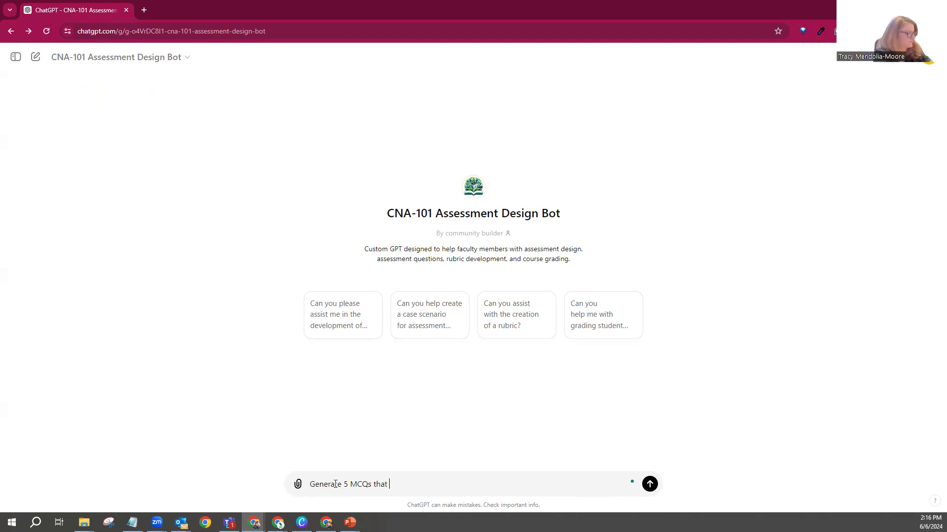
{"action": "type", "text": "s th"}
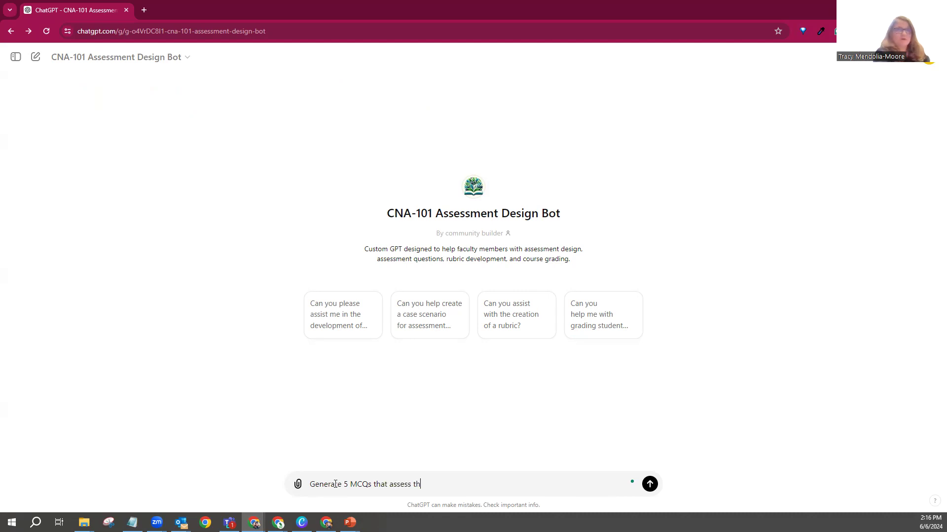
{"action": "type", "text": "e understanding"}
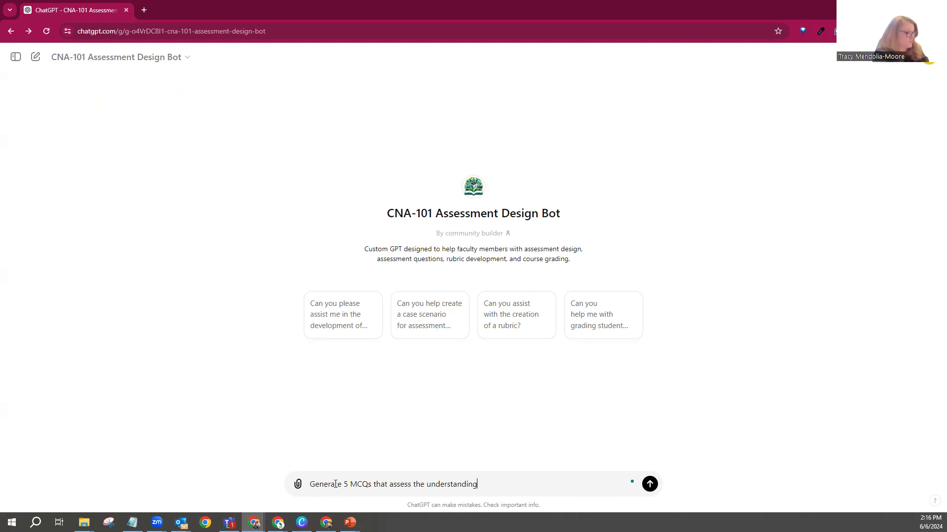
{"action": "type", "text": " of patient safety"}
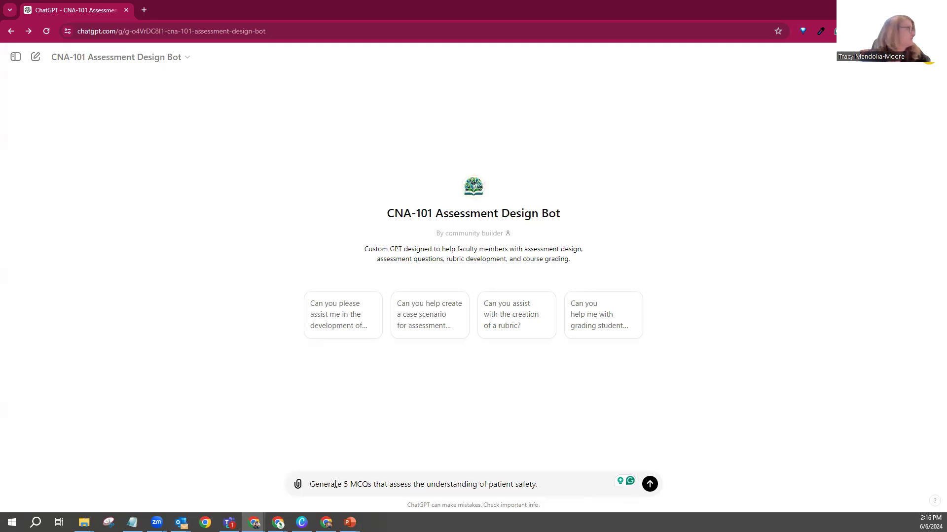
{"action": "type", "text": "."}
{"action": "key", "text": "Return"}
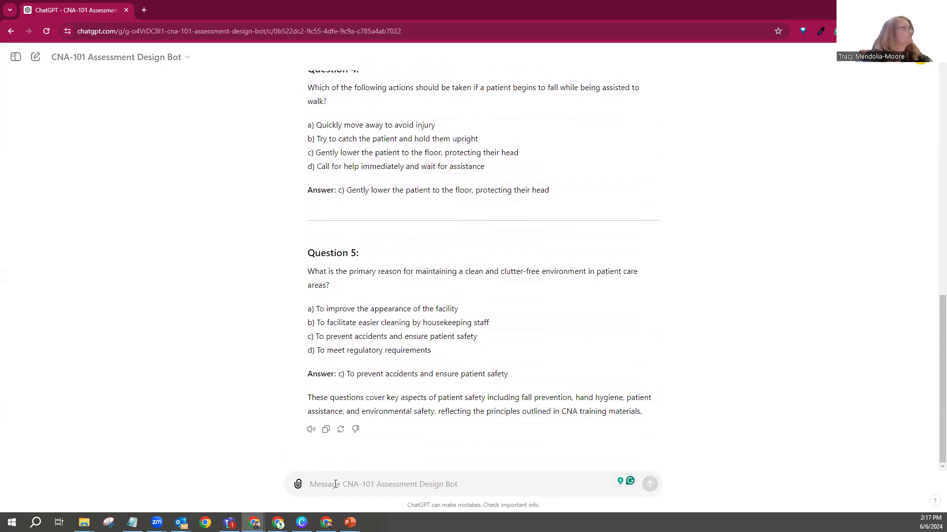
Step: Return to the PowerPoint slideshow and advance past the Maintain/Review slide to the Next Steps slide
{"action": "key", "text": "alt+Tab"}
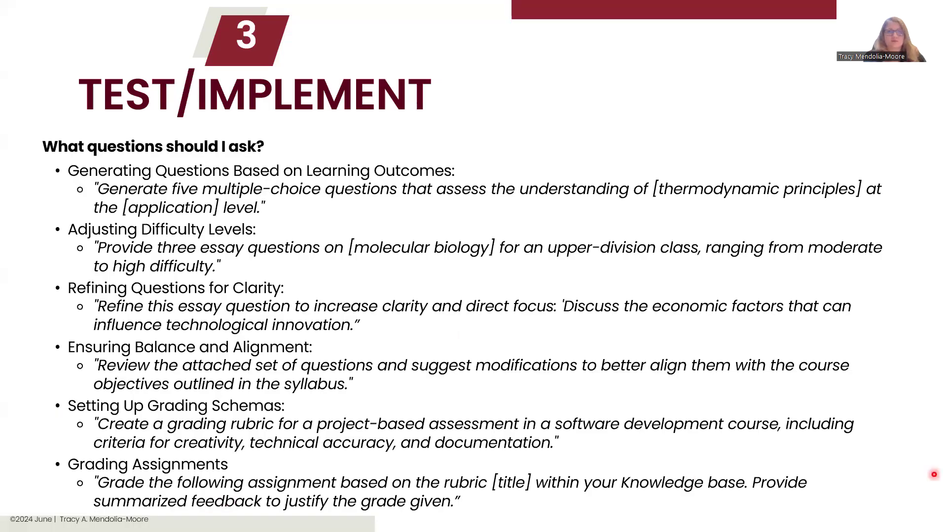
{"action": "key", "text": "Right"}
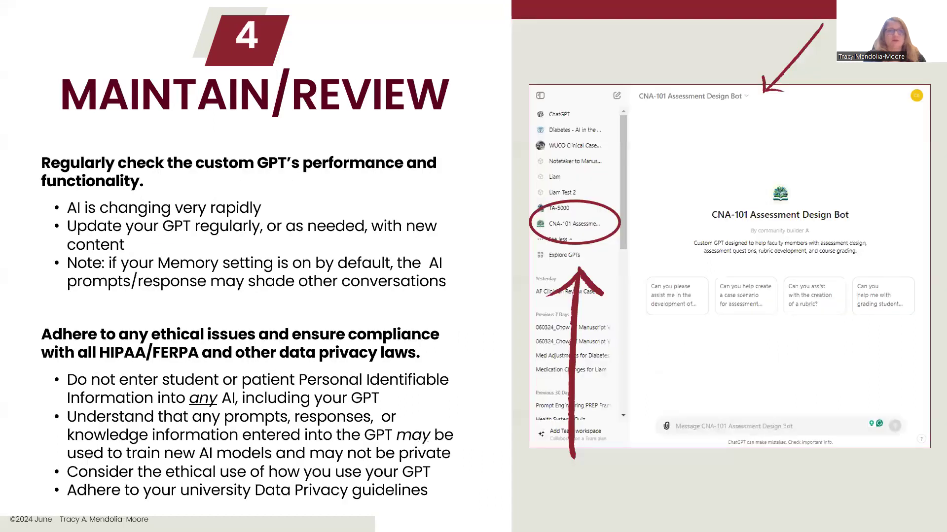
{"action": "key", "text": "Right"}
{"action": "key", "text": "Right"}
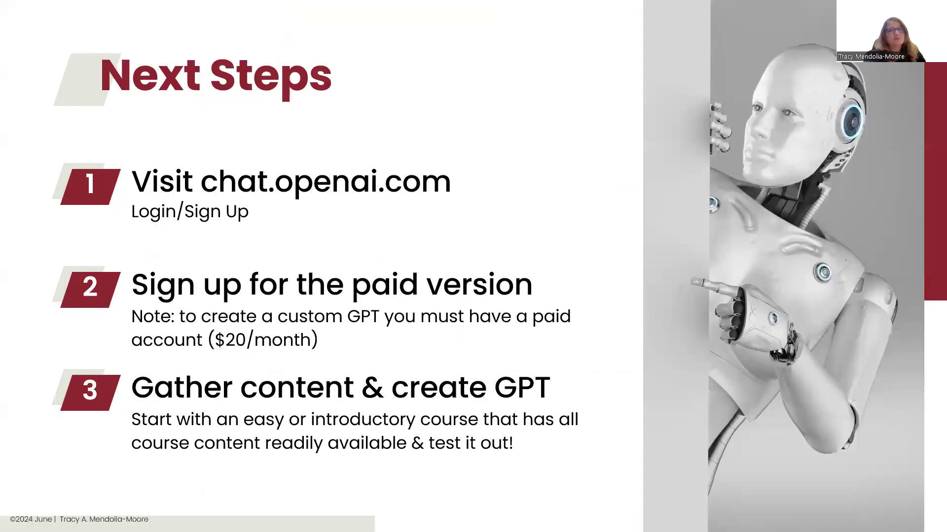